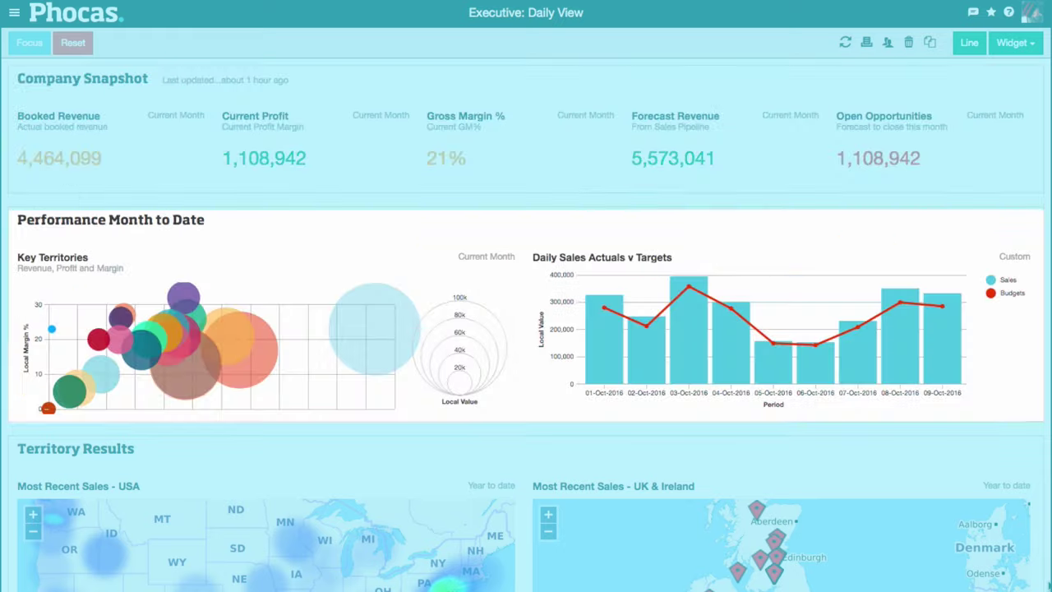
Scroll to the Financial Report and expand the US and Invoice rows to show Sales accounts
{"action": "scroll", "coordinate": [1048, 279], "scroll_direction": "down", "scroll_amount": 3}
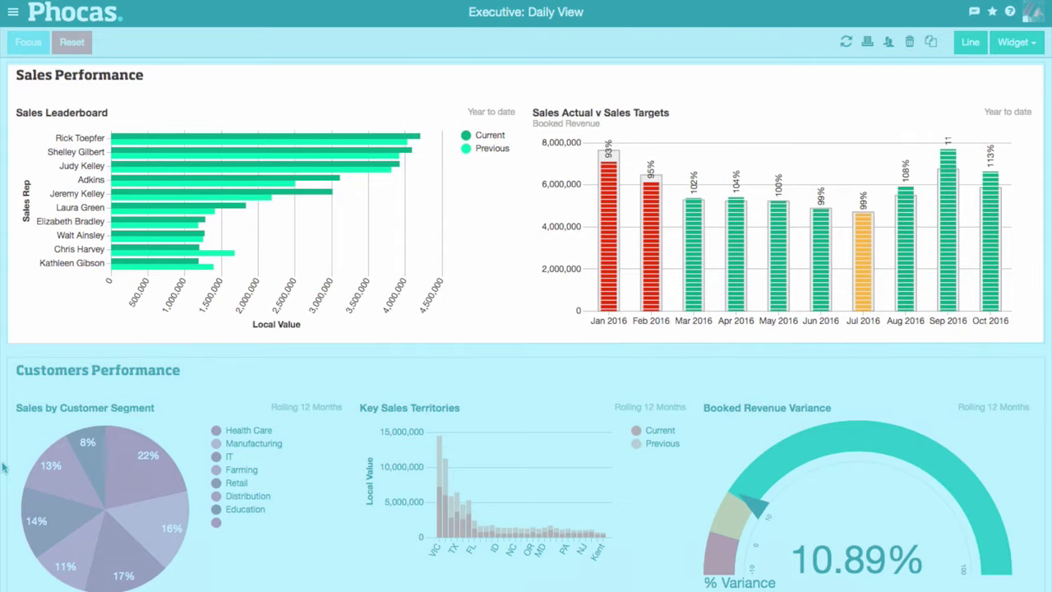
{"action": "scroll", "coordinate": [4, 467], "scroll_direction": "down", "scroll_amount": 5}
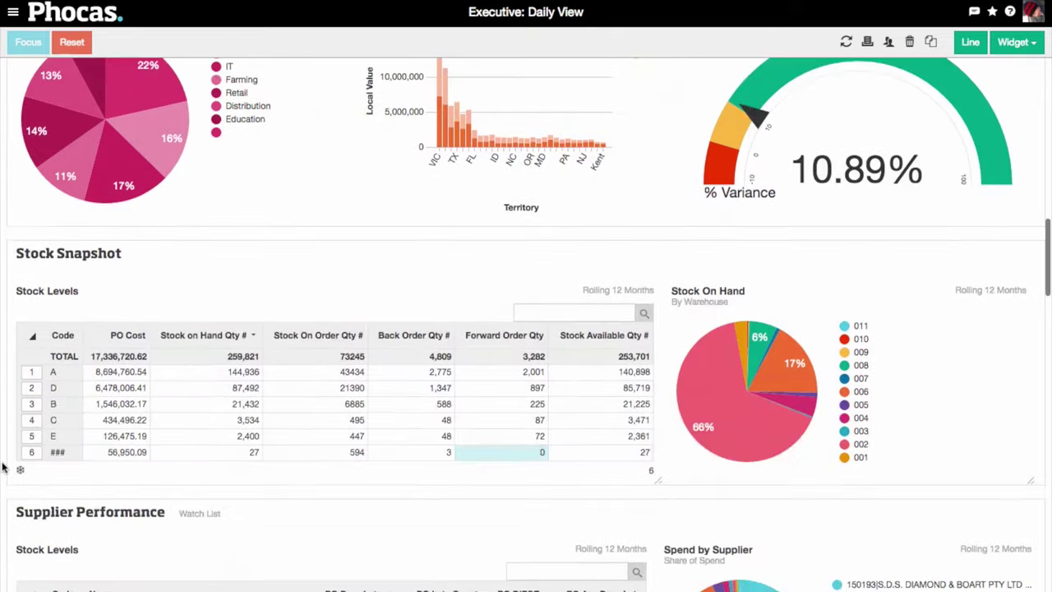
{"action": "scroll", "coordinate": [2, 466], "scroll_direction": "down", "scroll_amount": 2}
{"action": "scroll", "coordinate": [3, 467], "scroll_direction": "down", "scroll_amount": 6}
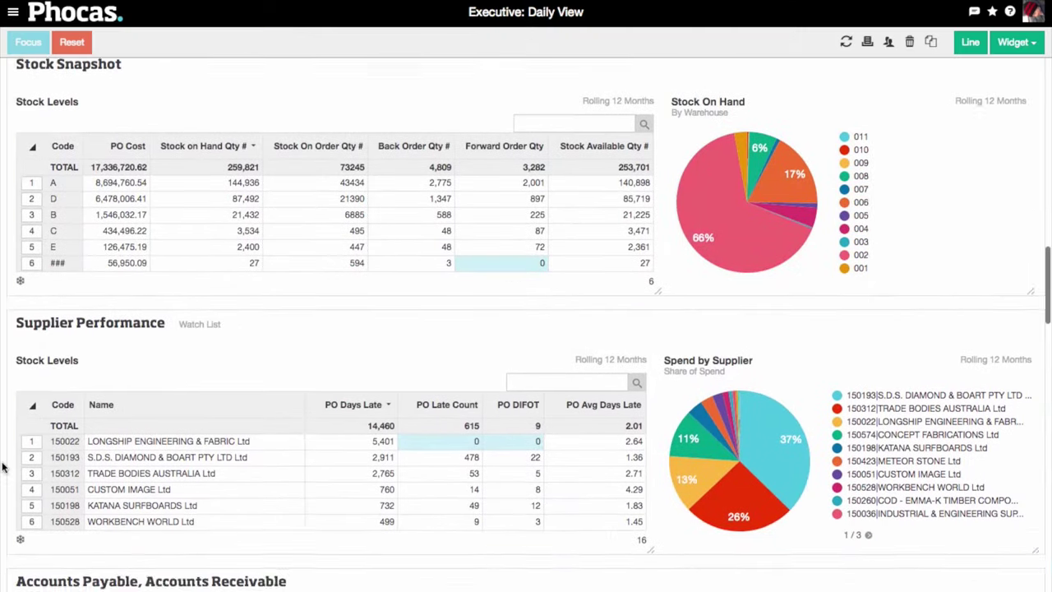
{"action": "scroll", "coordinate": [2, 466], "scroll_direction": "down", "scroll_amount": 1}
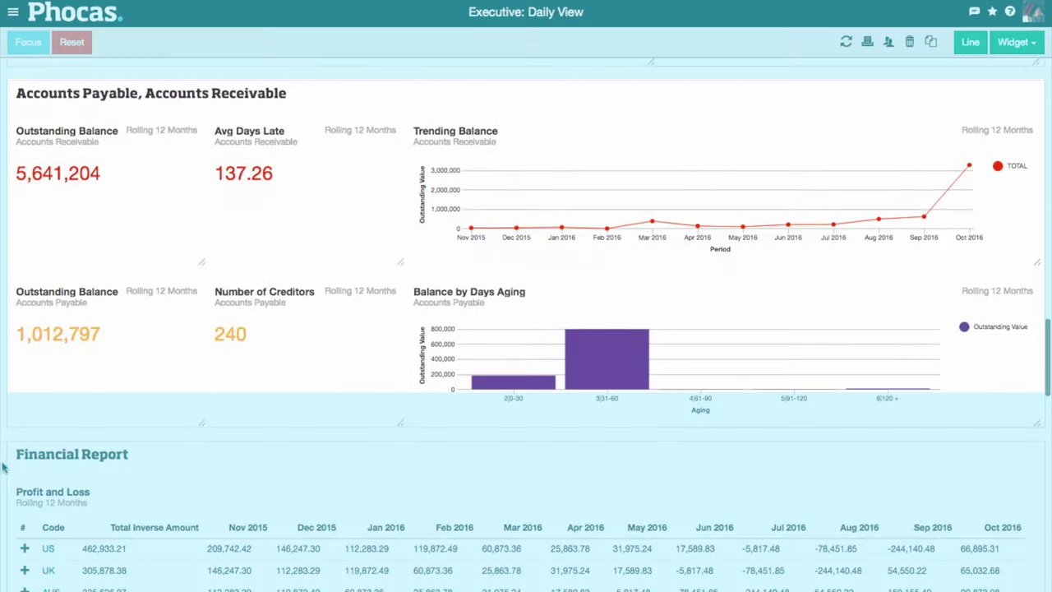
{"action": "scroll", "coordinate": [3, 467], "scroll_direction": "down", "scroll_amount": 2}
{"action": "left_click", "coordinate": [24, 421]}
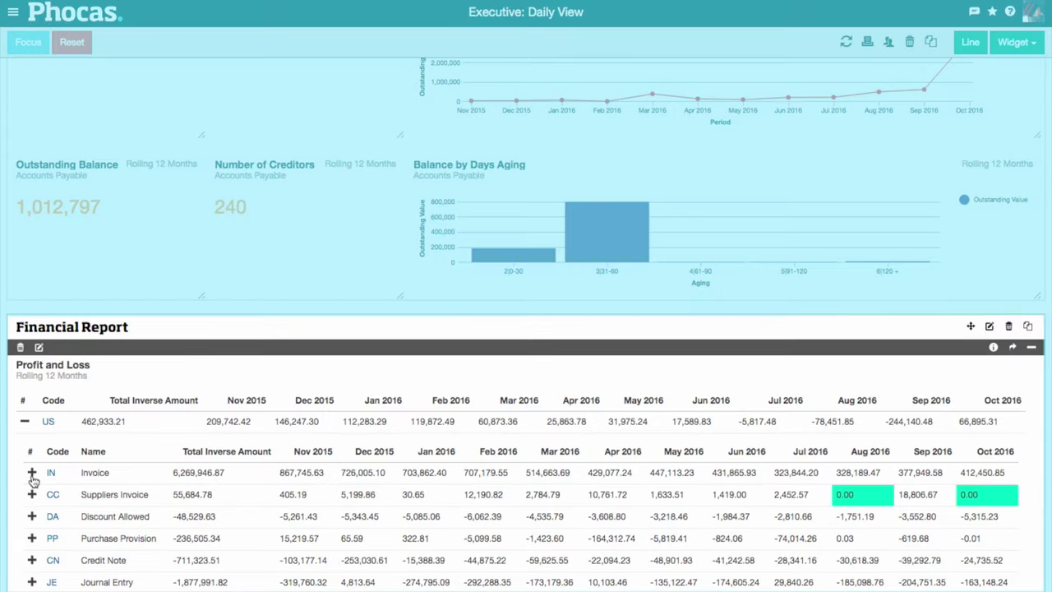
{"action": "left_click", "coordinate": [33, 474]}
{"action": "scroll", "coordinate": [33, 476], "scroll_direction": "down", "scroll_amount": 3}
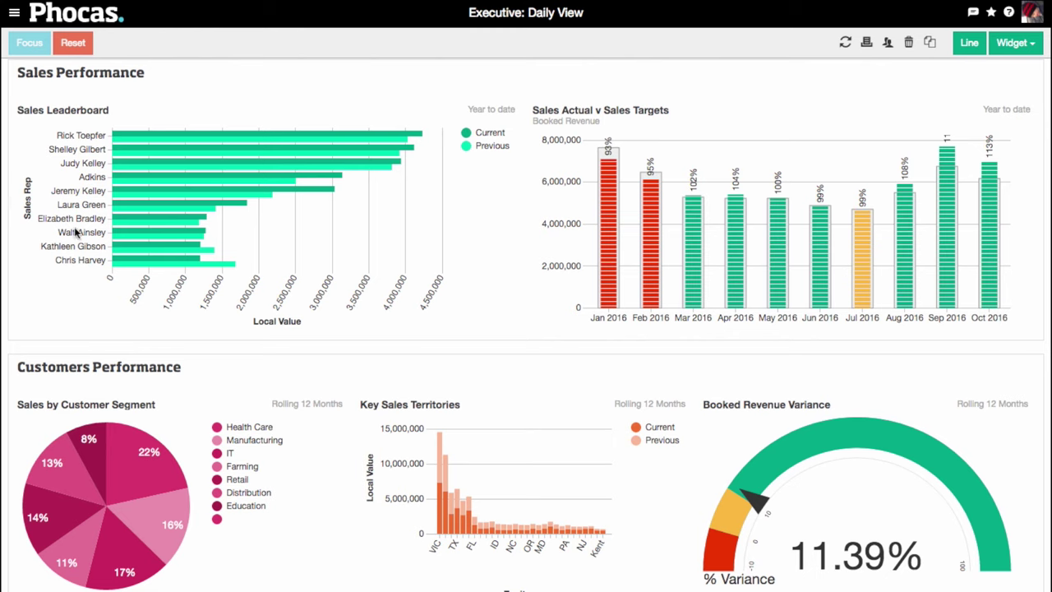
{"action": "mouse_move", "coordinate": [129, 261]}
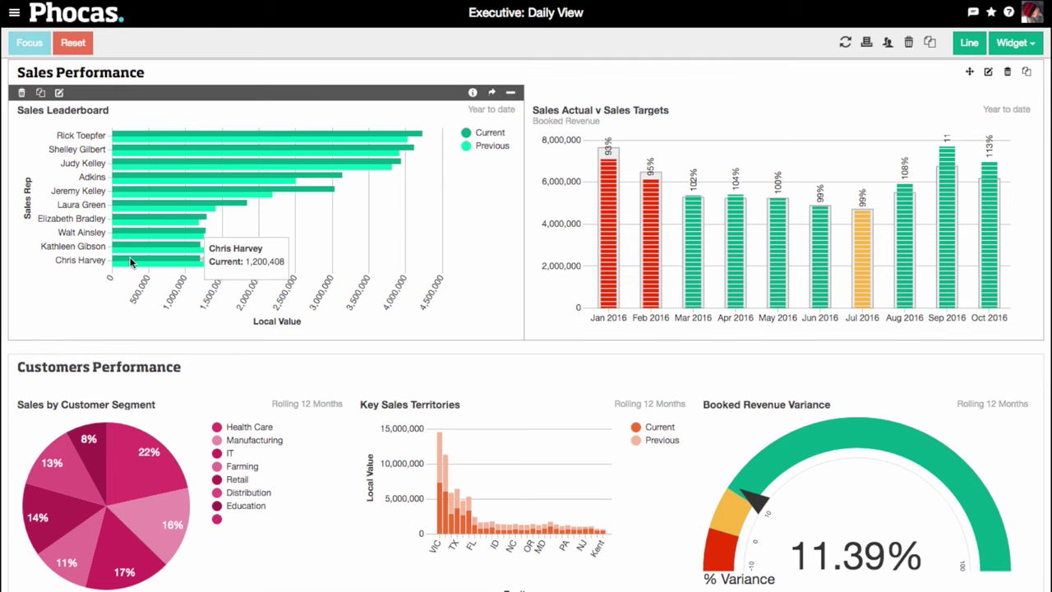
{"action": "left_click", "coordinate": [129, 260]}
{"action": "left_click", "coordinate": [28, 43]}
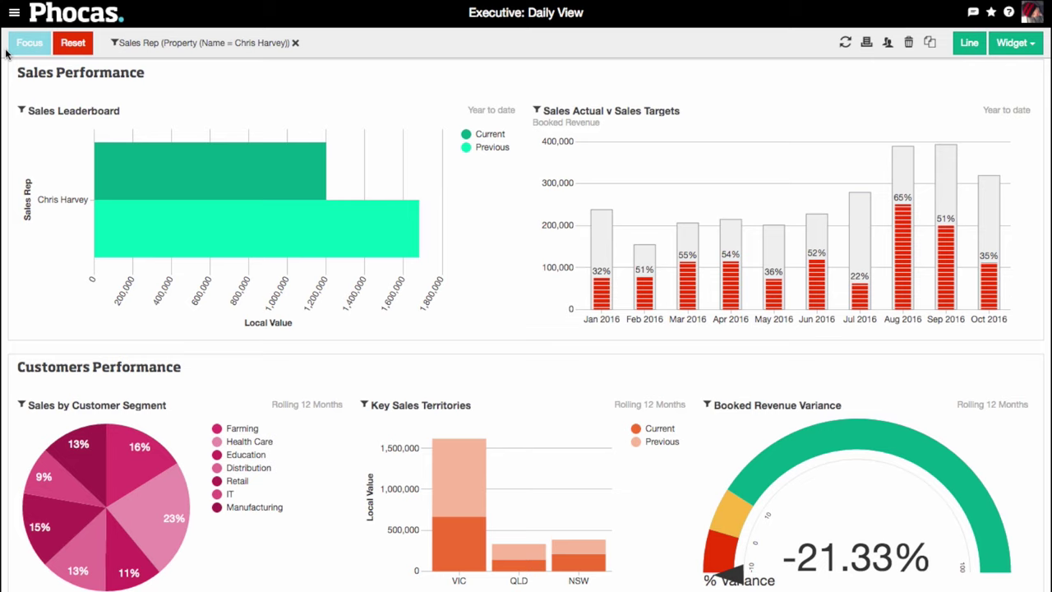
{"action": "left_click", "coordinate": [295, 43]}
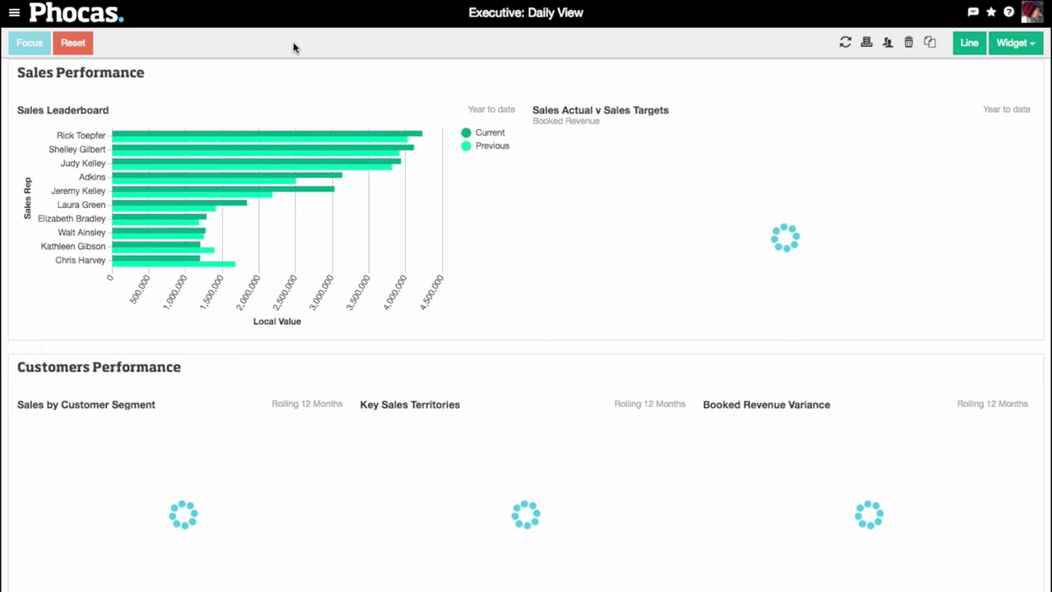
{"action": "mouse_move", "coordinate": [491, 95]}
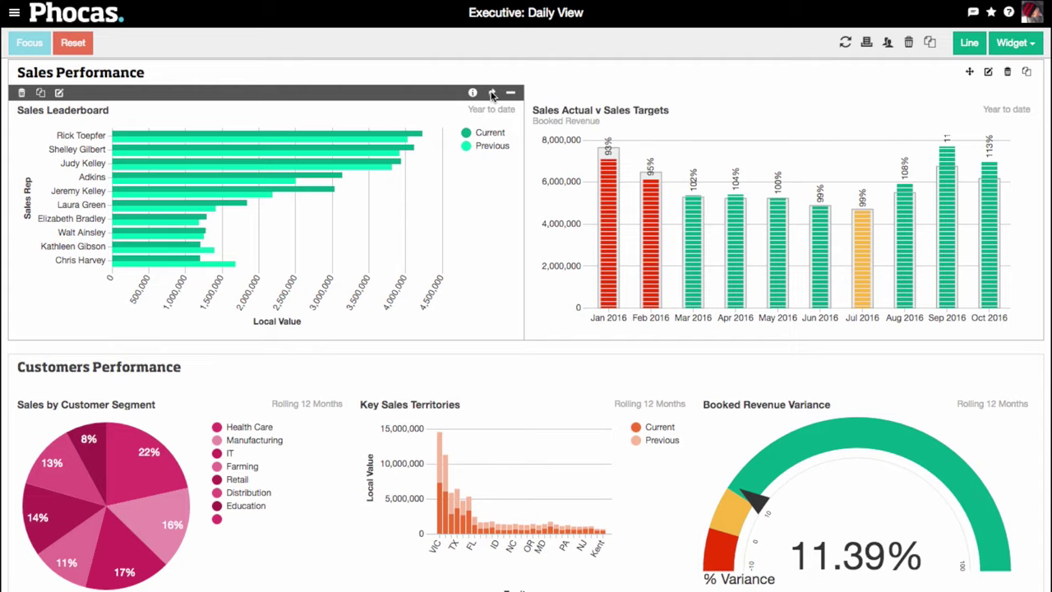
{"action": "left_click", "coordinate": [491, 93]}
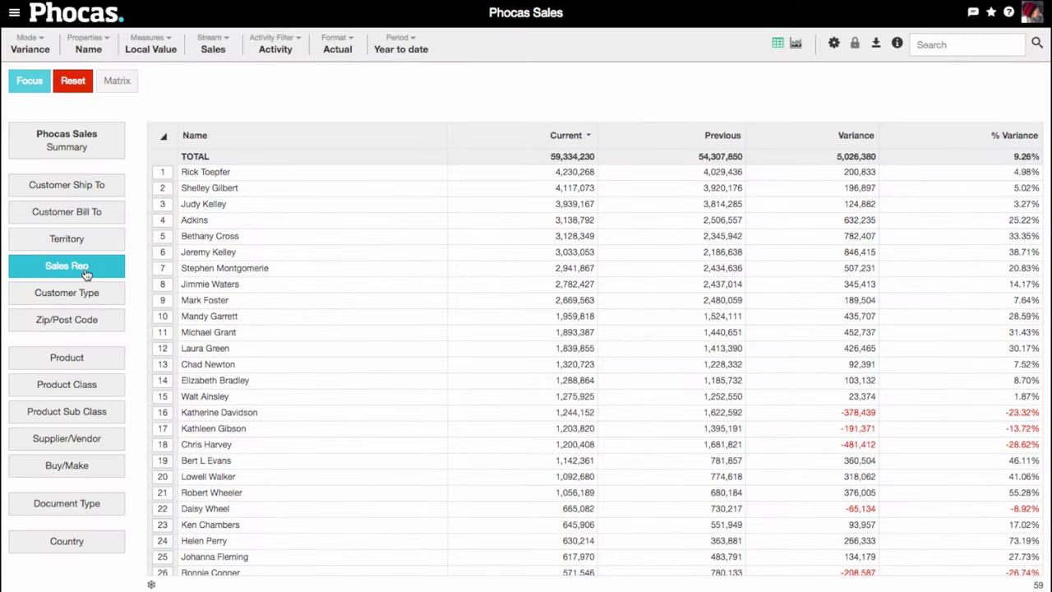
{"action": "left_click", "coordinate": [411, 45]}
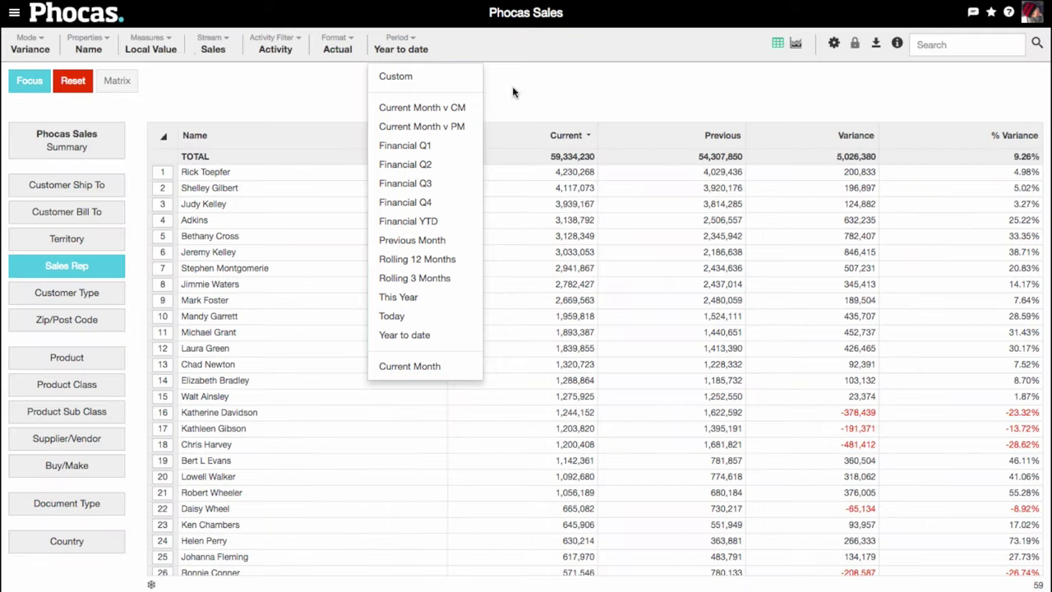
{"action": "left_click", "coordinate": [151, 47]}
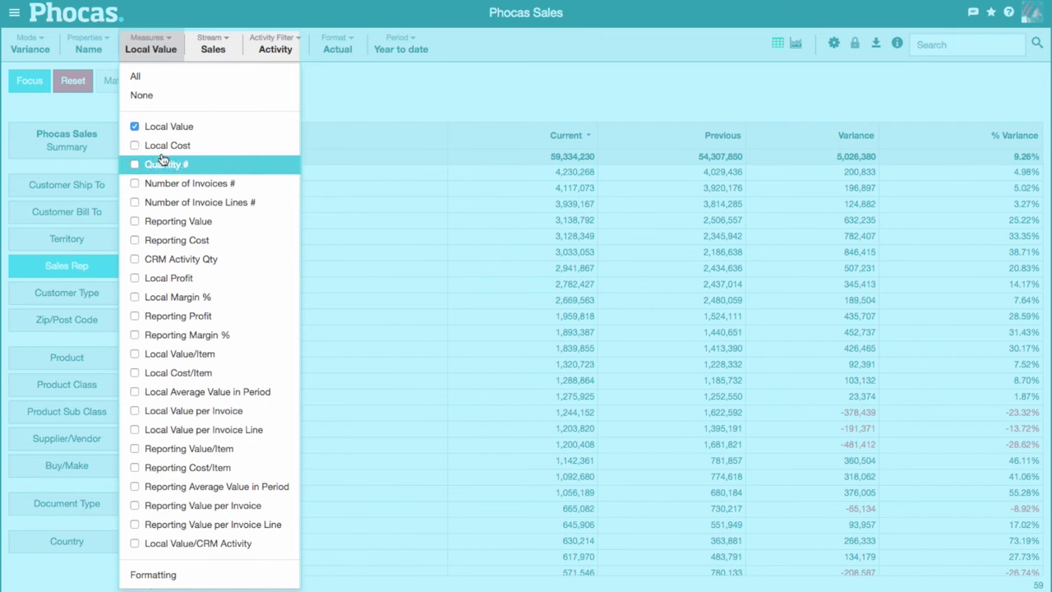
{"action": "left_click", "coordinate": [165, 298]}
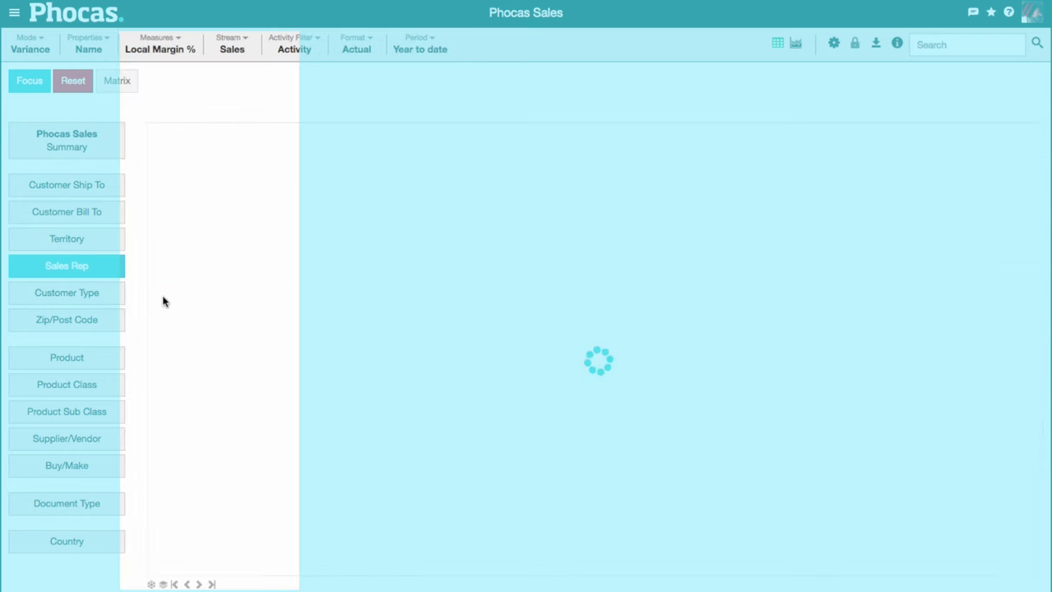
{"action": "left_click_drag", "start_coordinate": [205, 492], "coordinate": [164, 494]}
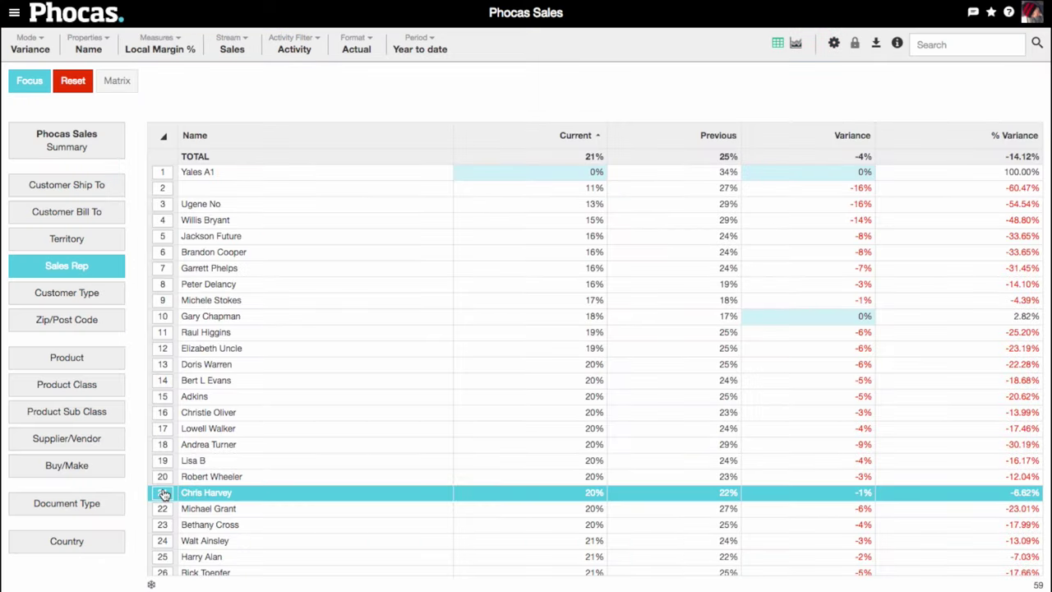
{"action": "left_click", "coordinate": [795, 43]}
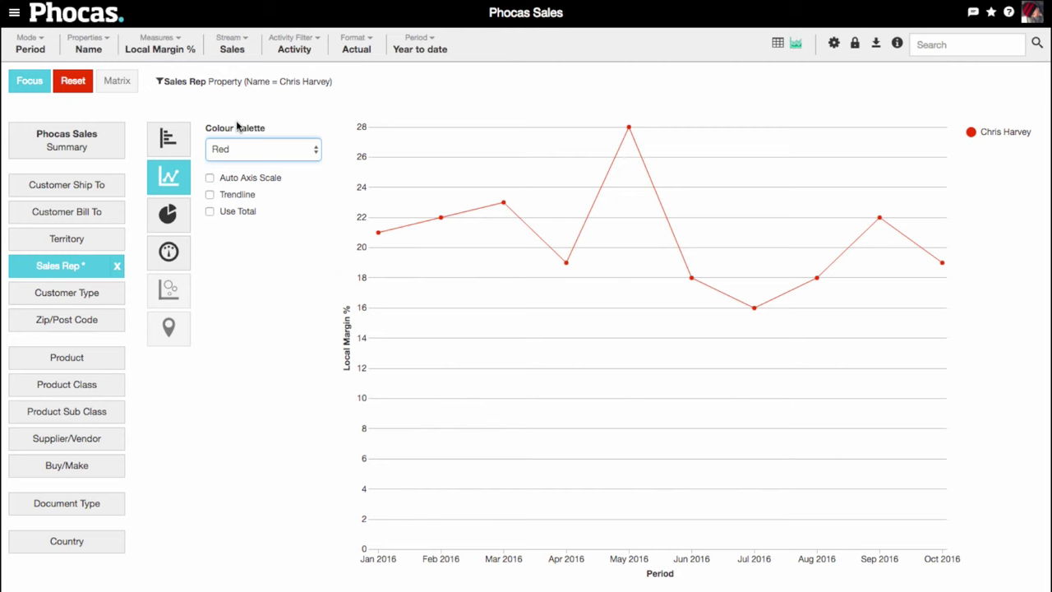
{"action": "left_click", "coordinate": [211, 194]}
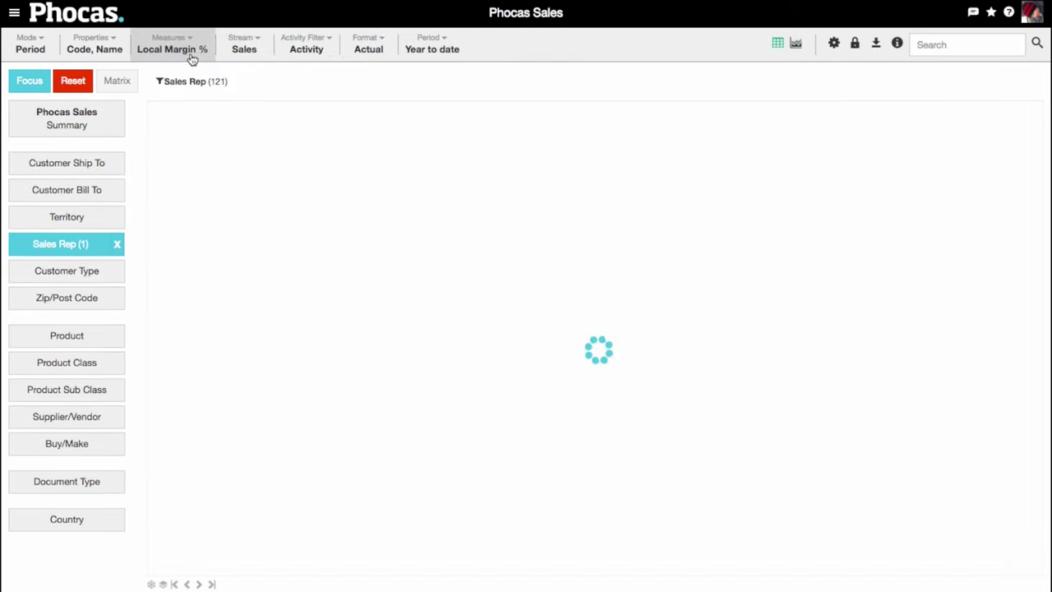
{"action": "left_click", "coordinate": [190, 56]}
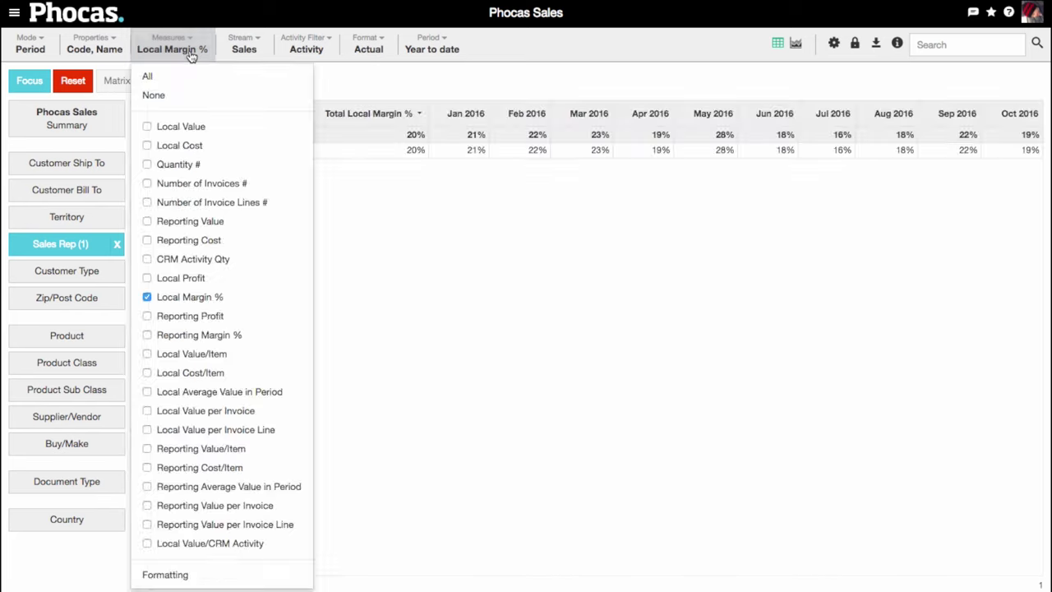
{"action": "left_click", "coordinate": [182, 127]}
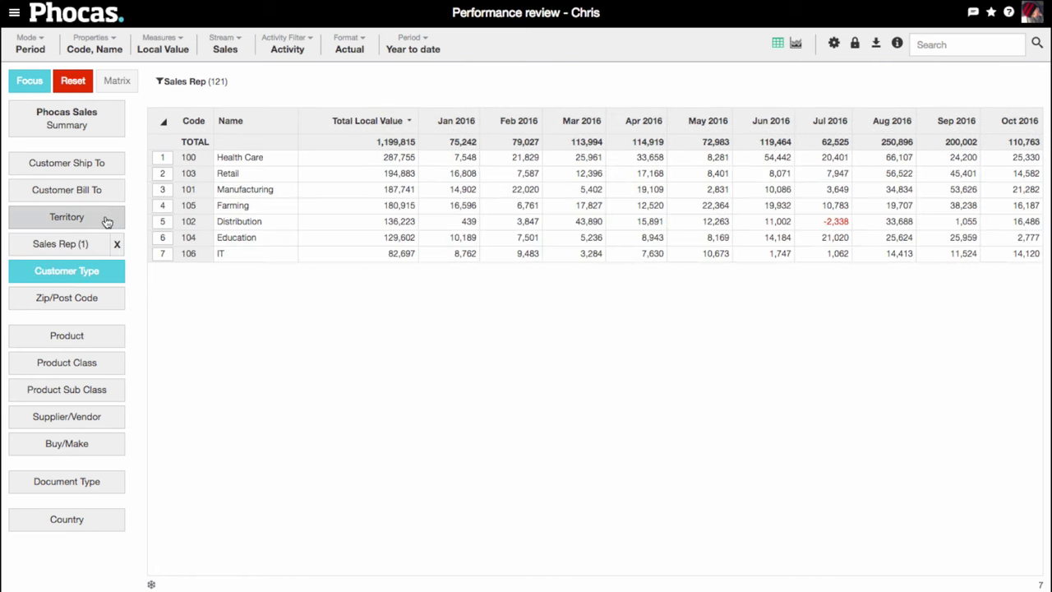
{"action": "left_click", "coordinate": [106, 219]}
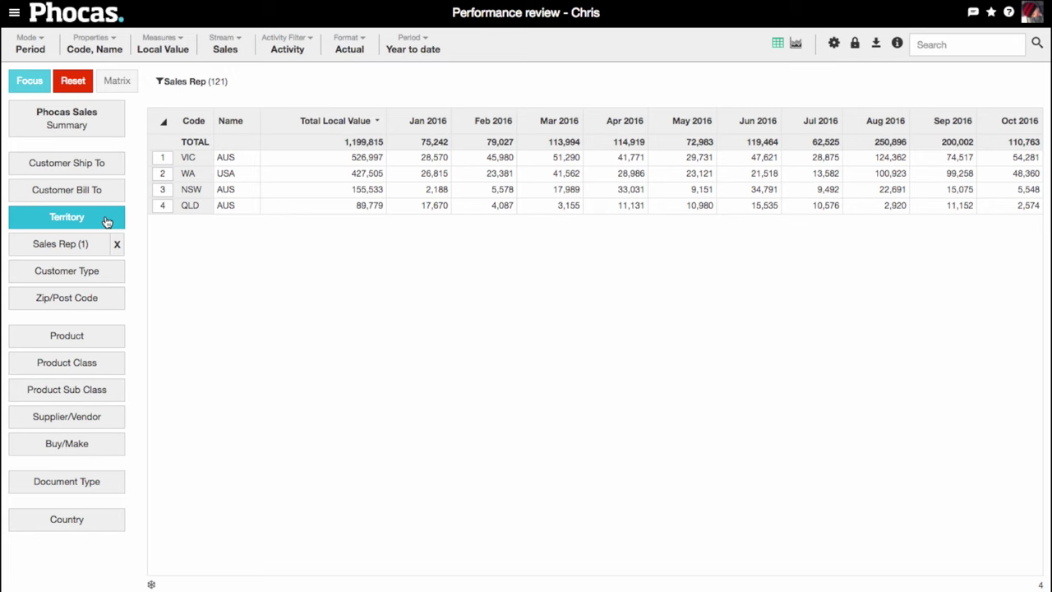
{"action": "left_click", "coordinate": [162, 175]}
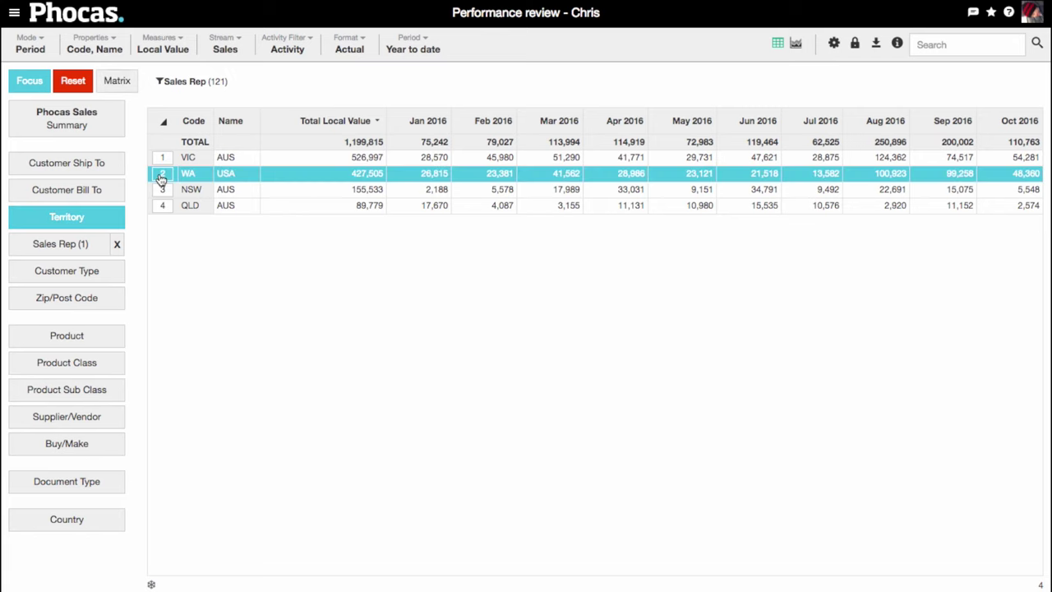
{"action": "left_click", "coordinate": [99, 164]}
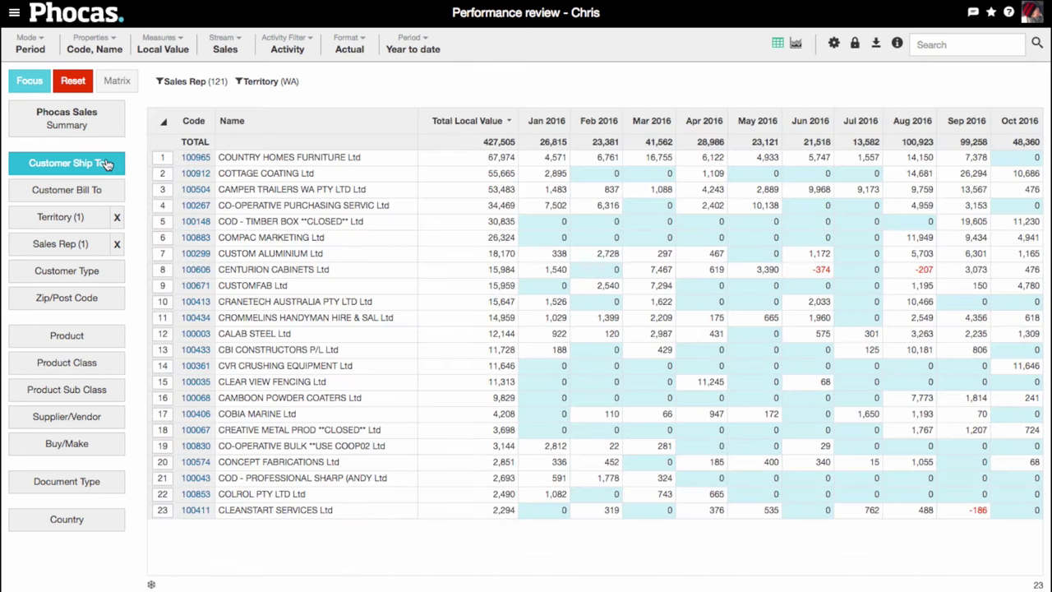
Switch the analysis to Variance mode and sort the customers by the Variance column
{"action": "left_click", "coordinate": [41, 43]}
{"action": "left_click", "coordinate": [35, 132]}
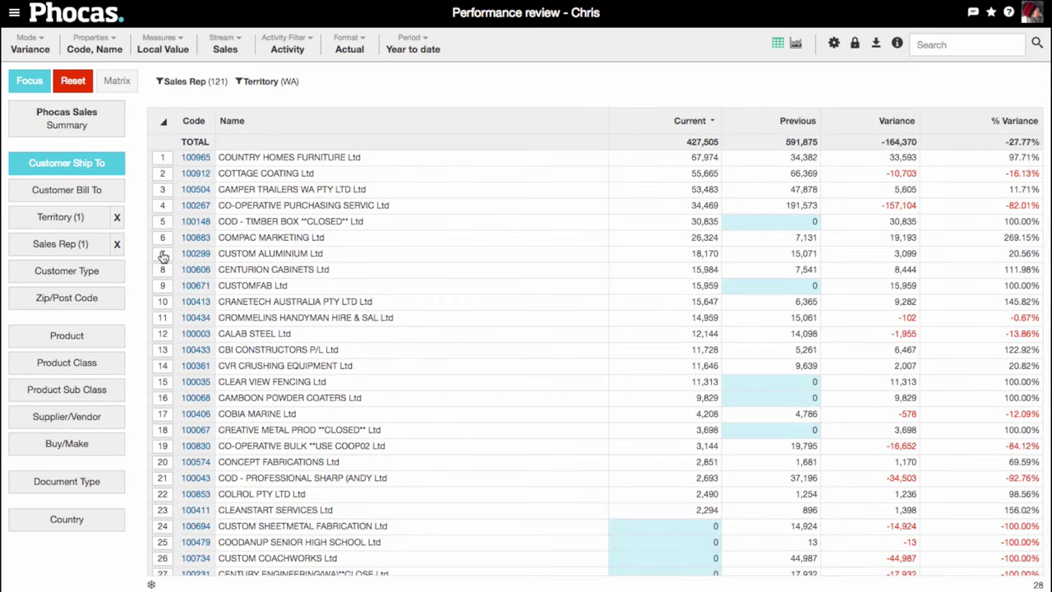
{"action": "left_click", "coordinate": [163, 255]}
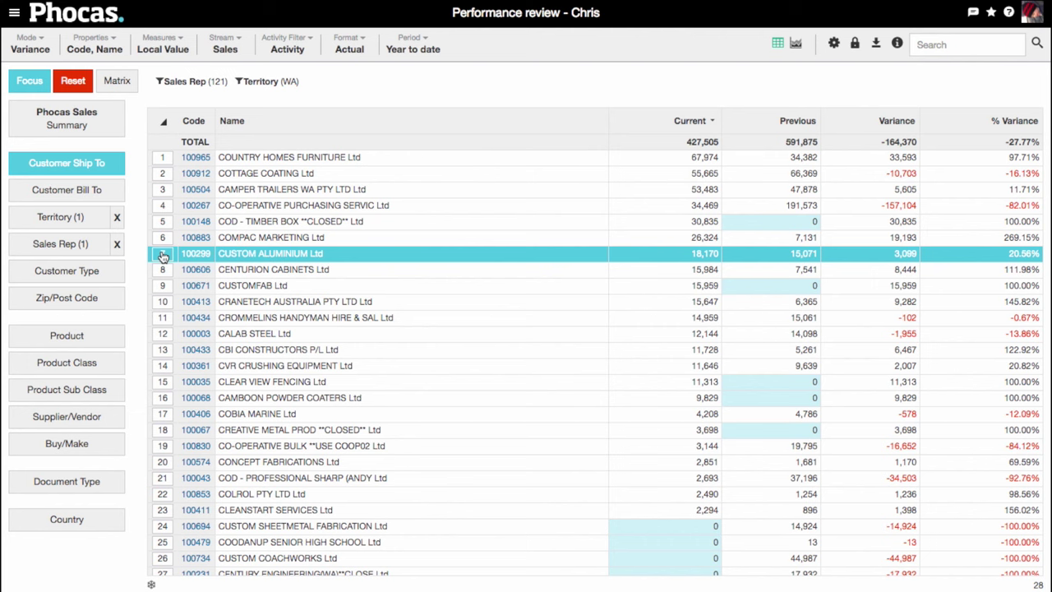
{"action": "left_click", "coordinate": [828, 121]}
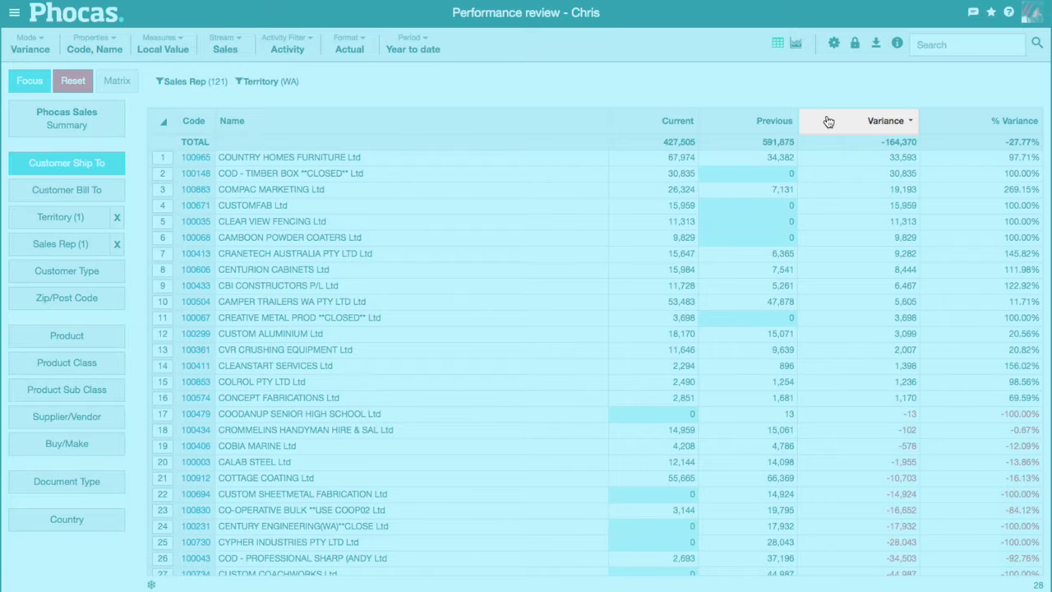
Sort Variance ascending, focus on the customer with the largest drop, and break it down by product
{"action": "left_click", "coordinate": [828, 122]}
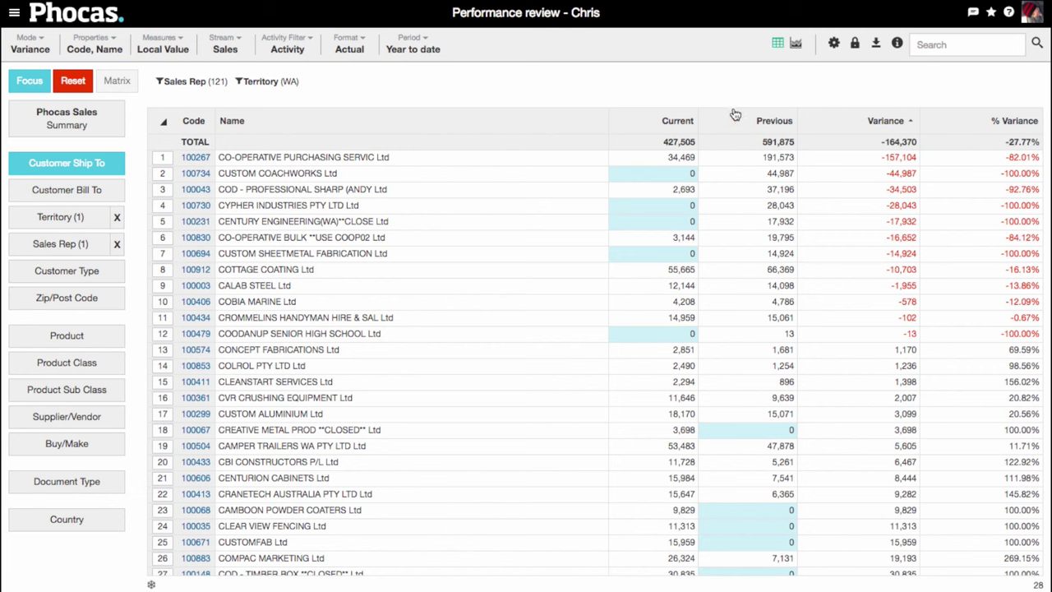
{"action": "left_click", "coordinate": [162, 162]}
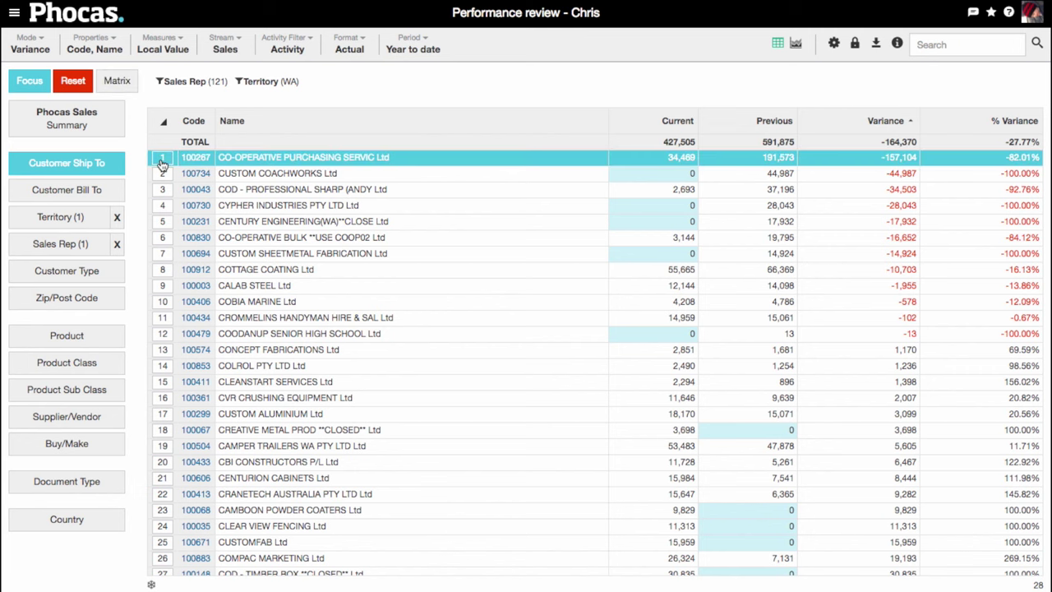
{"action": "left_click", "coordinate": [32, 82]}
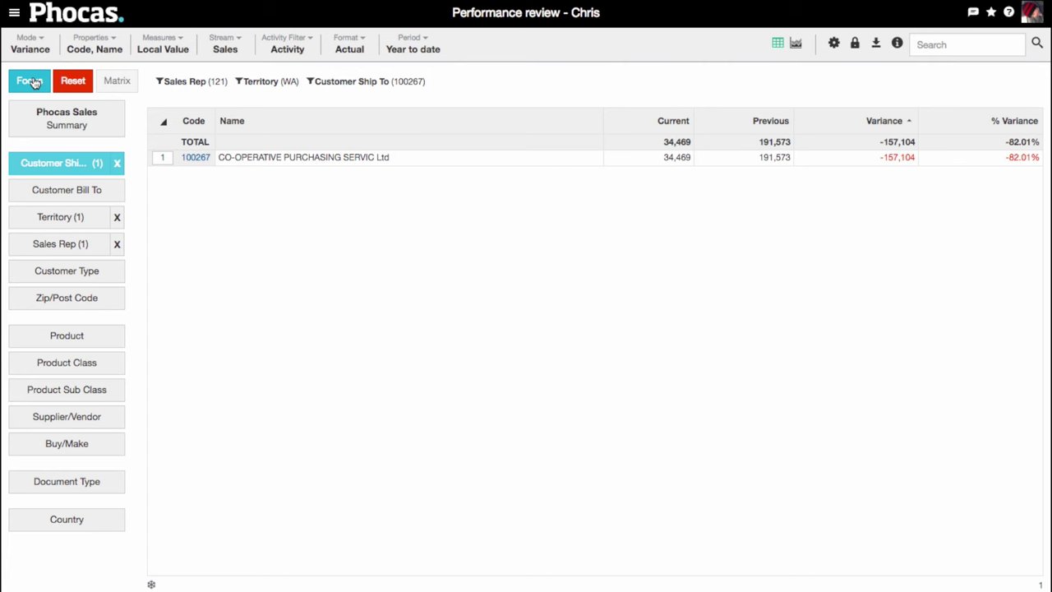
{"action": "left_click", "coordinate": [69, 338]}
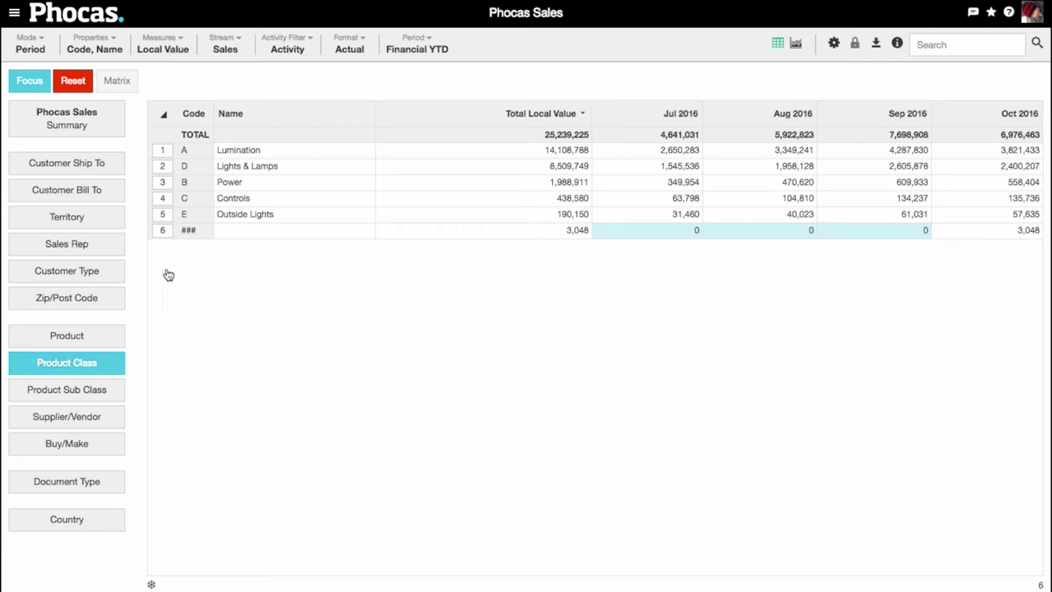
Build a Lumination versus Controls matrix of customers by Customer Ship To
{"action": "left_click", "coordinate": [164, 151]}
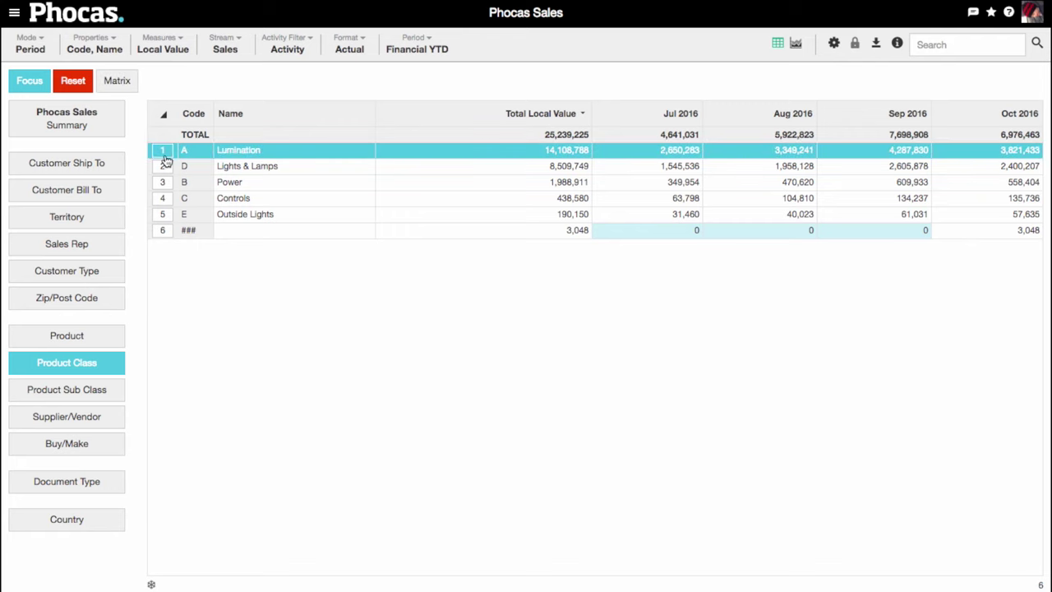
{"action": "left_click", "coordinate": [165, 199]}
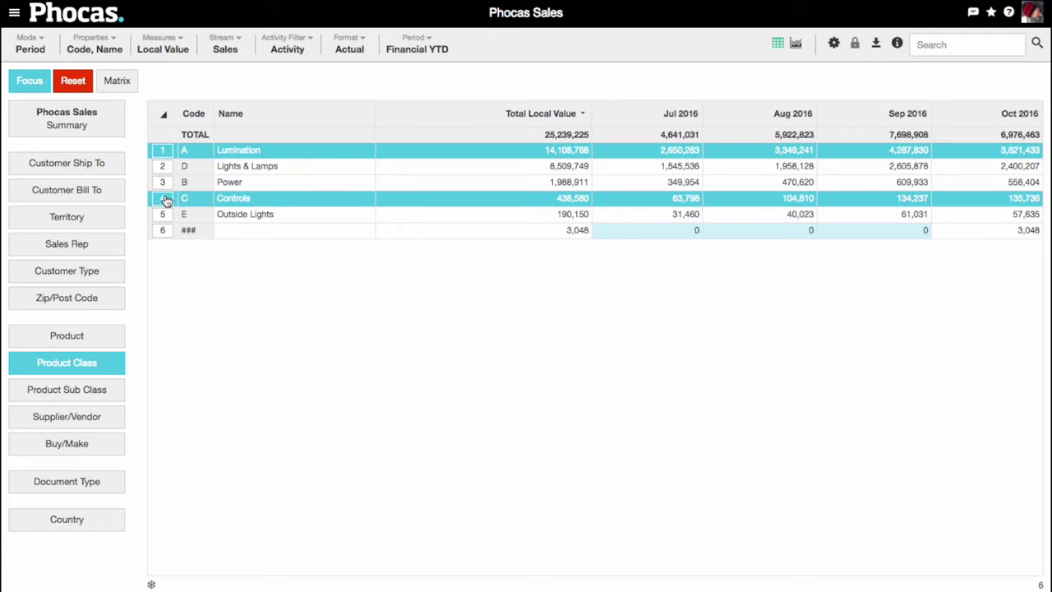
{"action": "left_click", "coordinate": [131, 83]}
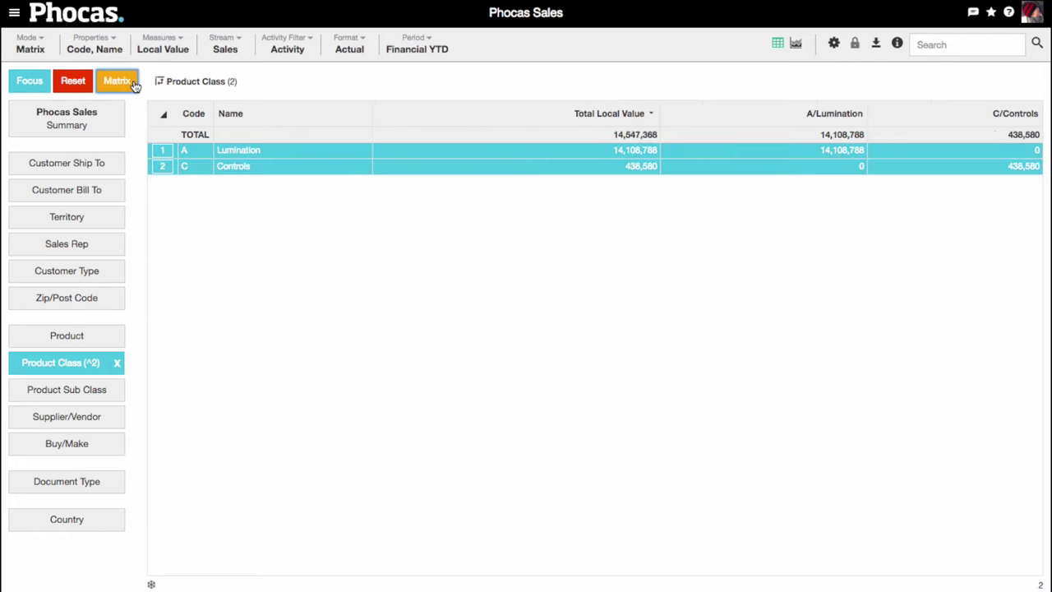
{"action": "left_click", "coordinate": [115, 163]}
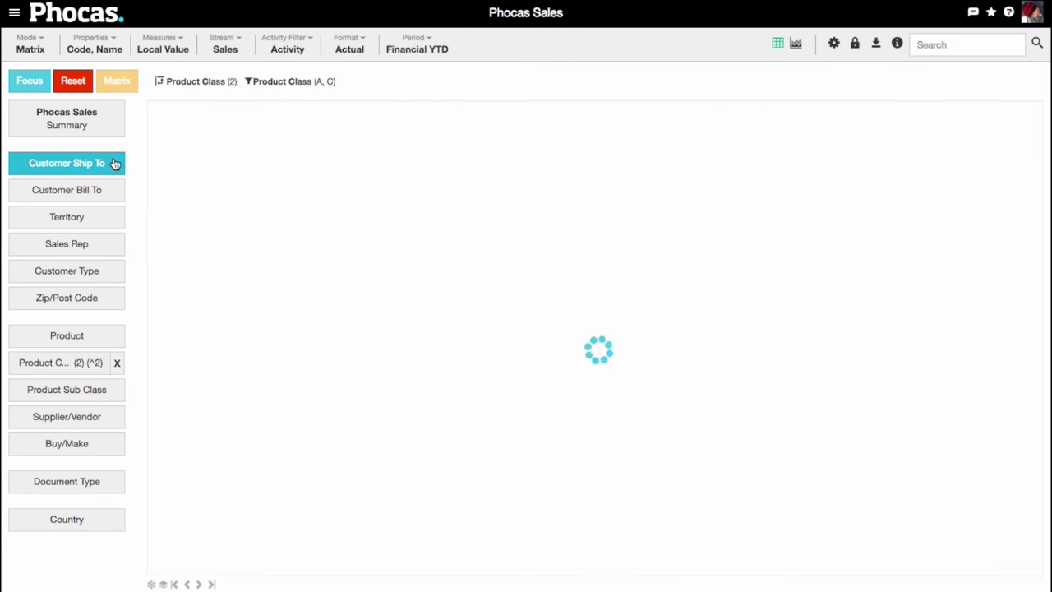
Filter the matrix to customers whose Controls sales equal 0
{"action": "right_click", "coordinate": [961, 165]}
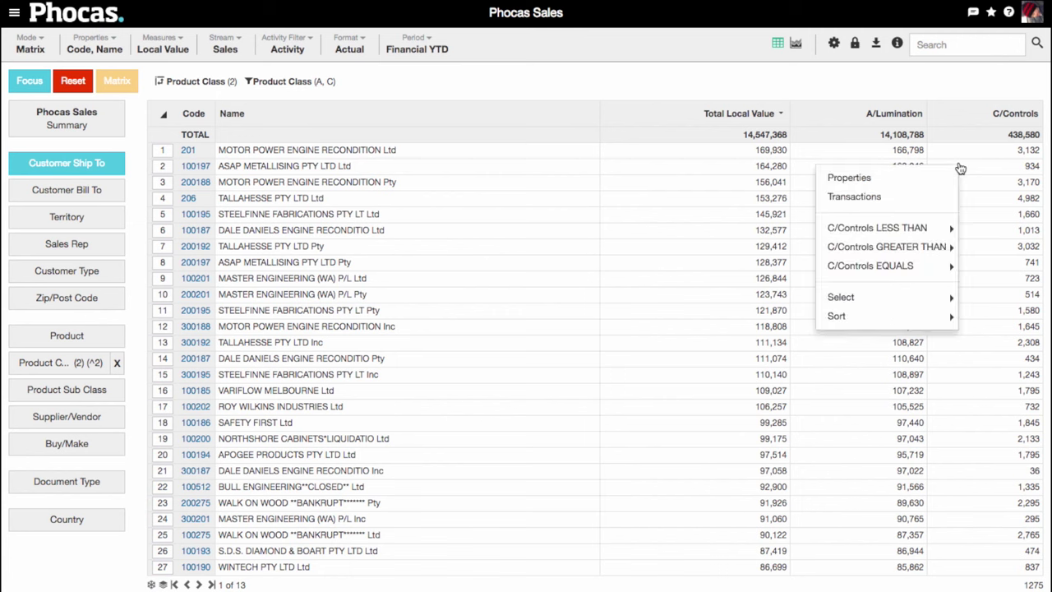
{"action": "mouse_move", "coordinate": [912, 265]}
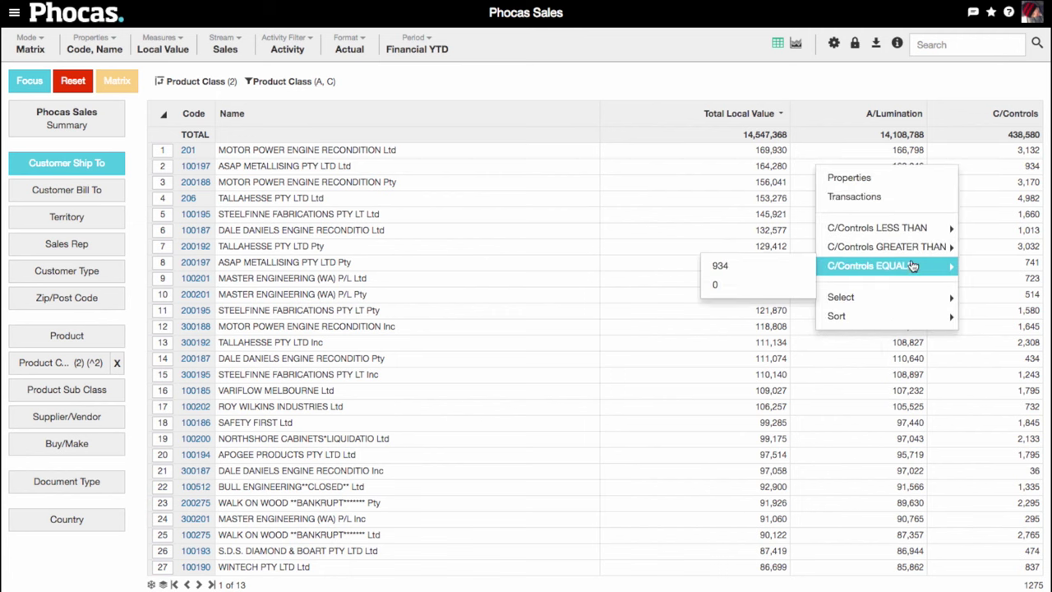
{"action": "left_click", "coordinate": [796, 286]}
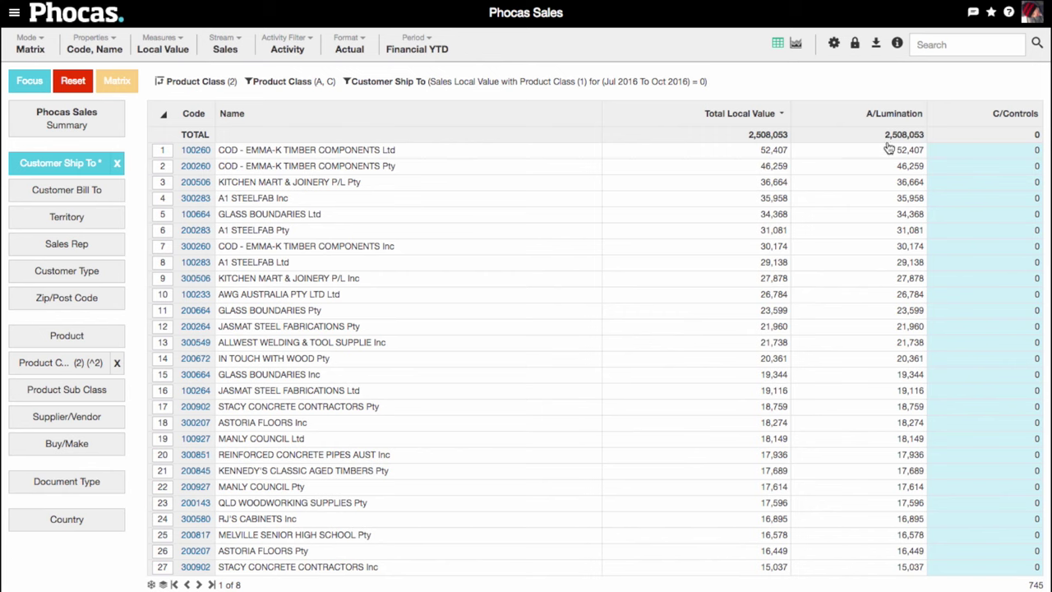
{"action": "left_click", "coordinate": [990, 11]}
Add the Opportunities view to the Executive: Daily View dashboard and open it
{"action": "left_click", "coordinate": [915, 55]}
{"action": "left_click", "coordinate": [483, 489]}
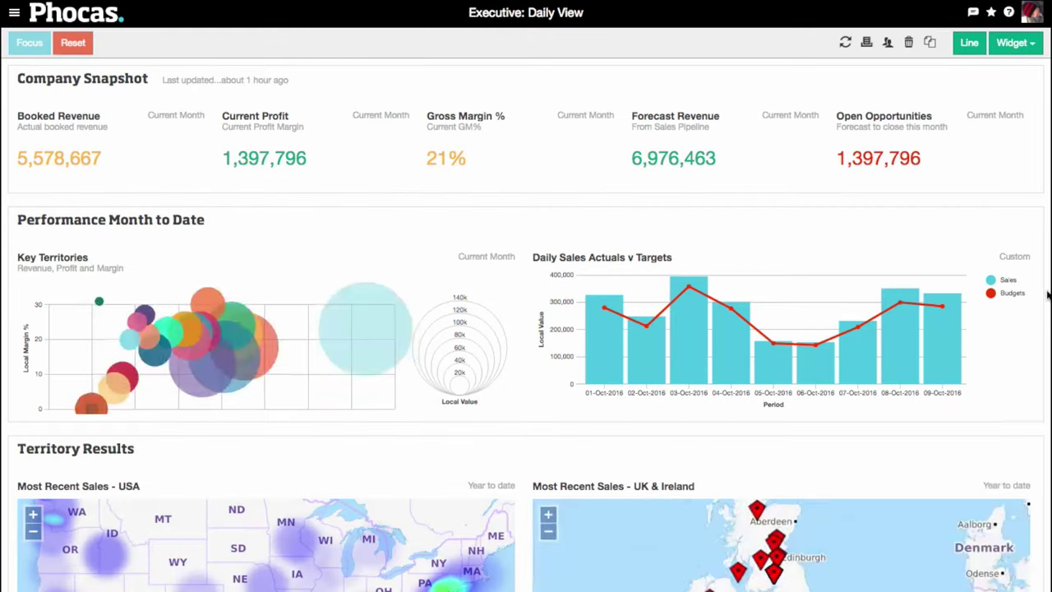
{"action": "scroll", "coordinate": [1047, 296], "scroll_direction": "down", "scroll_amount": 3}
{"action": "scroll", "coordinate": [1048, 296], "scroll_direction": "down", "scroll_amount": 10}
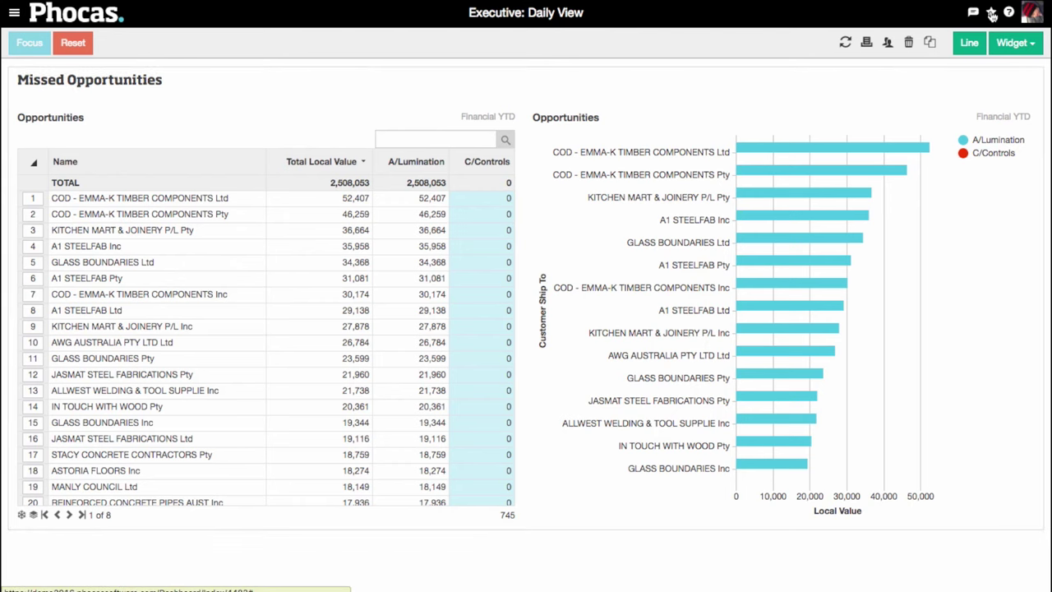
Post the comment 'these are the cross-sell opportunities we're missing. let's target all these customer…'
{"action": "left_click", "coordinate": [973, 12]}
{"action": "type", "text": "these are the cross"}
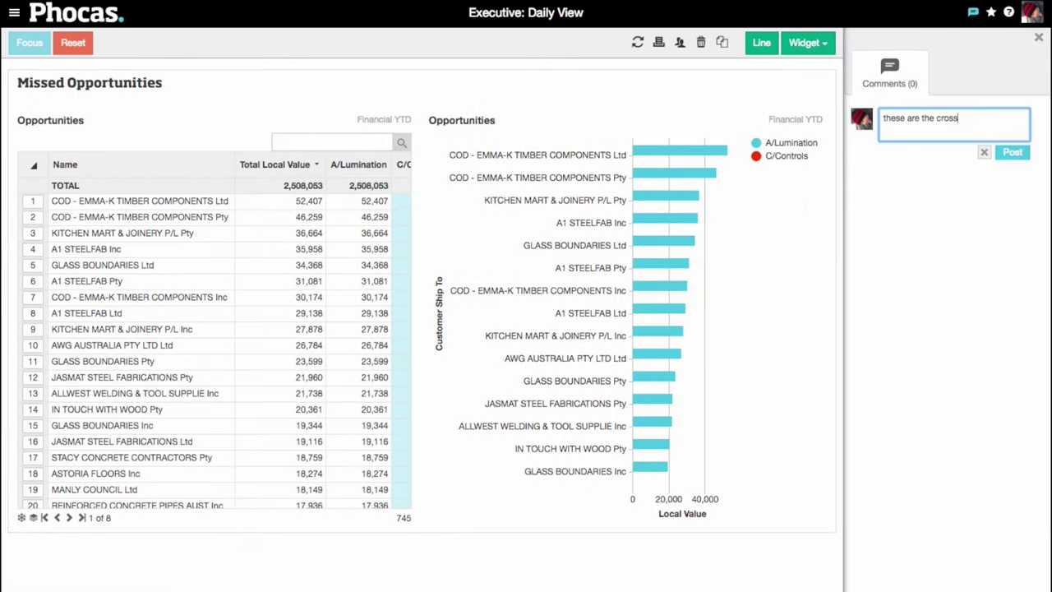
{"action": "type", "text": "-sell opportunities we're missin"}
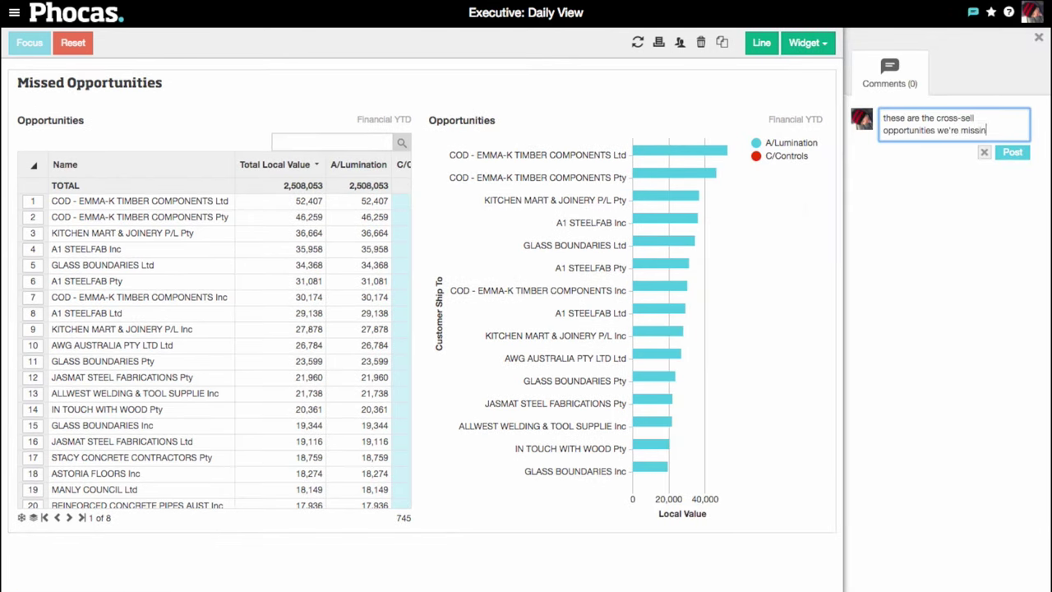
{"action": "type", "text": "g. let's target all these"}
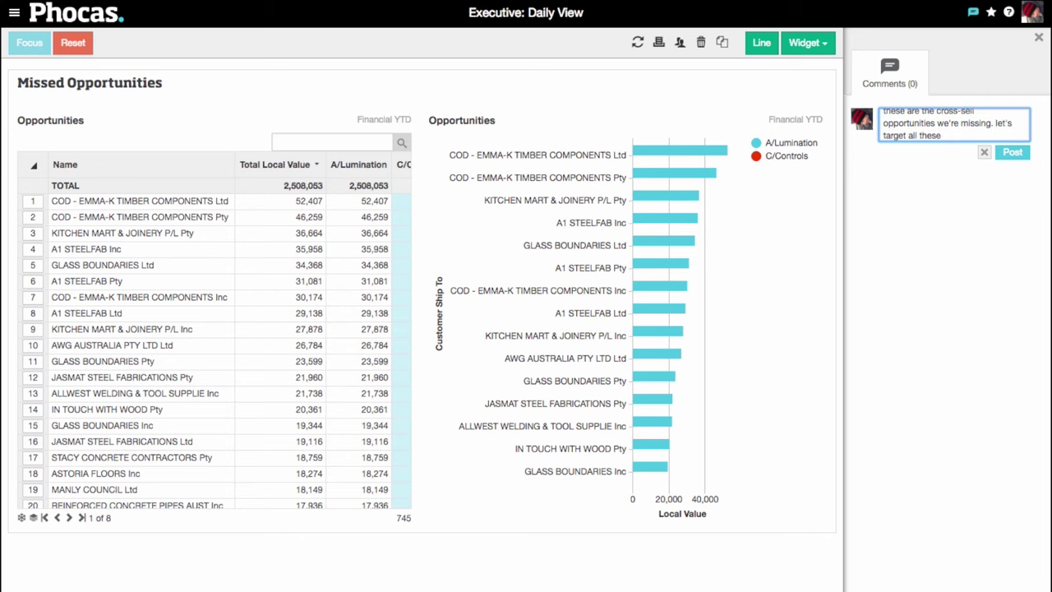
{"action": "type", "text": " customers this month"}
{"action": "left_click", "coordinate": [1011, 152]}
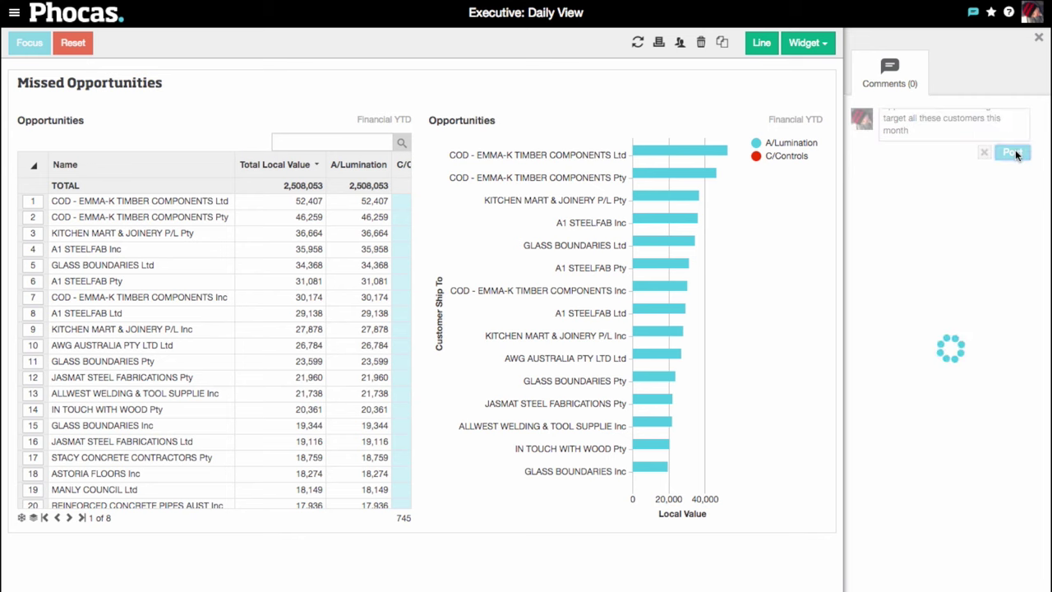